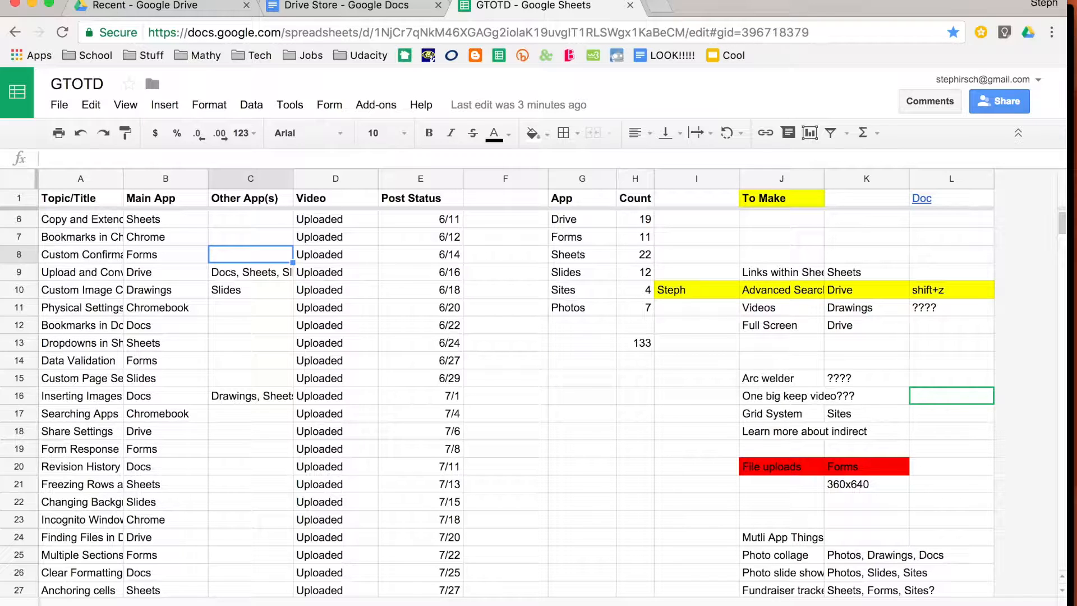
{"action": "left_click", "coordinate": [511, 32]}
{"action": "double_click", "coordinate": [510, 32]}
{"action": "left_click", "coordinate": [510, 28]}
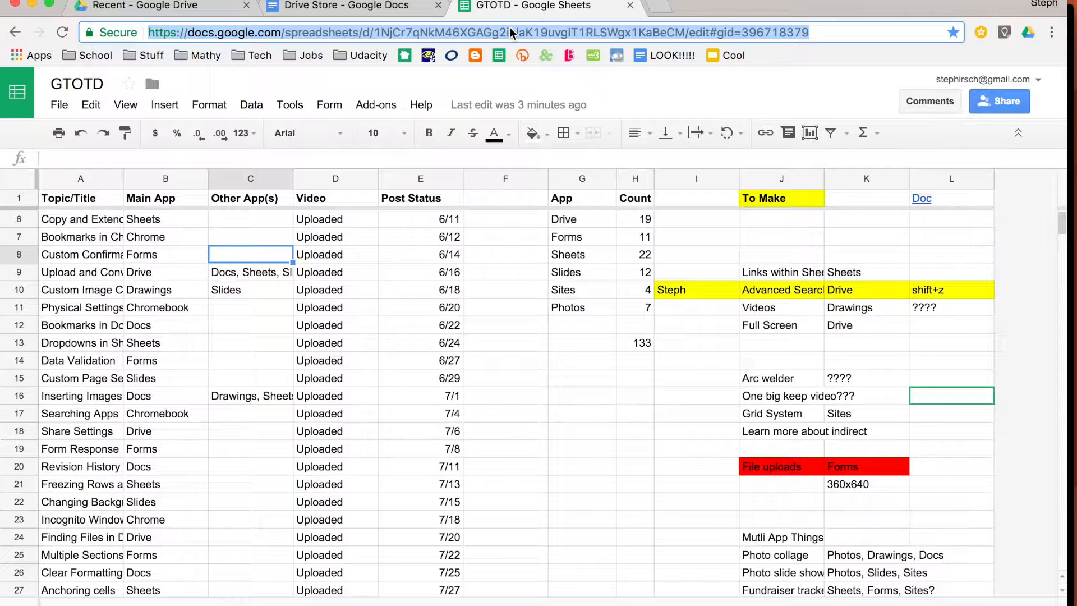
{"action": "left_click", "coordinate": [317, 256]}
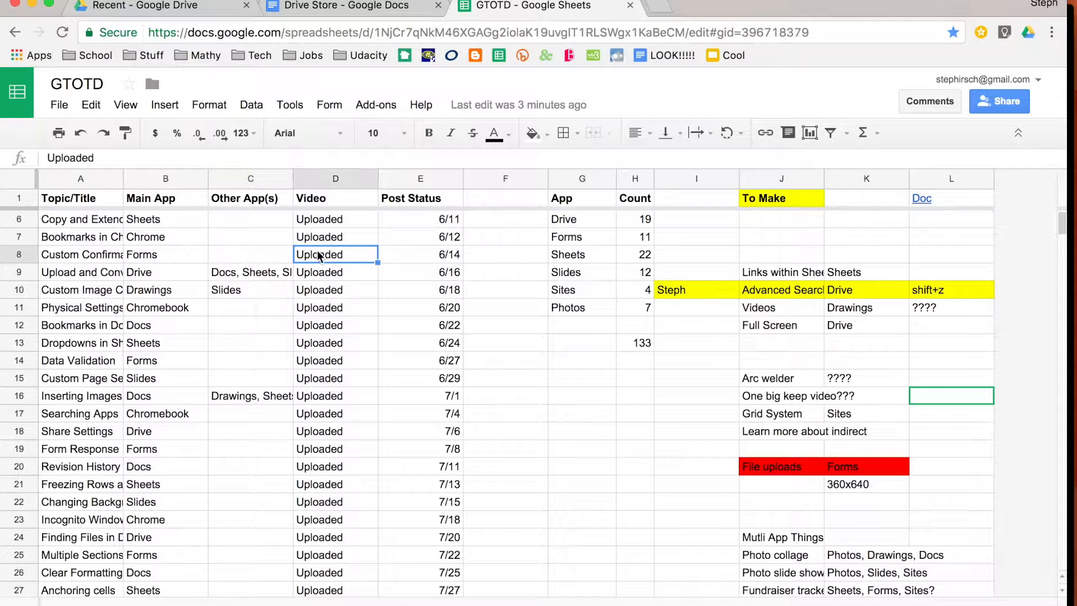
{"action": "left_click", "coordinate": [331, 292]}
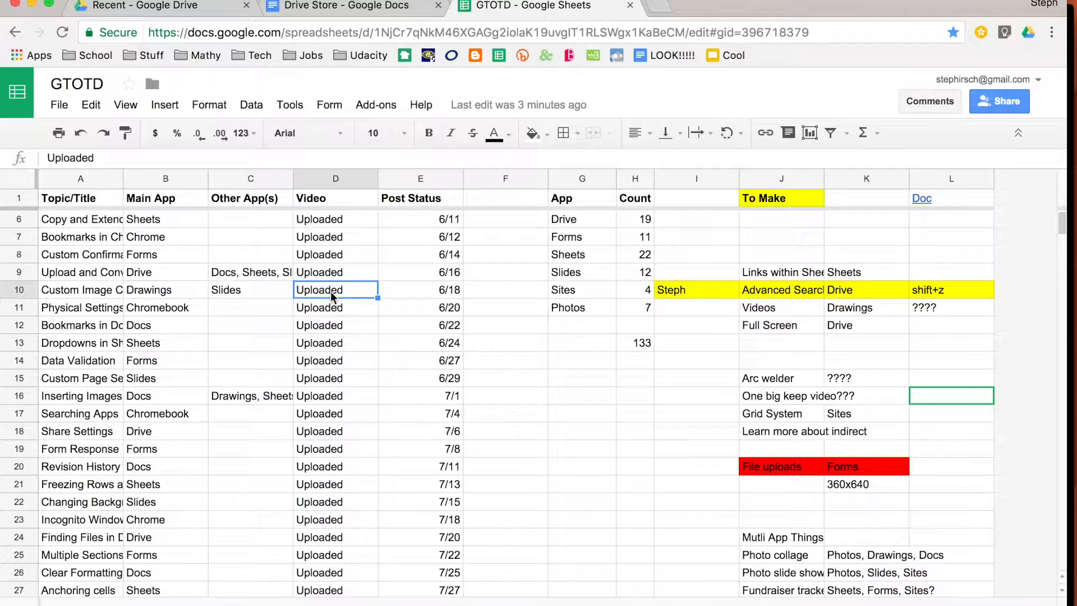
{"action": "left_click", "coordinate": [314, 344]}
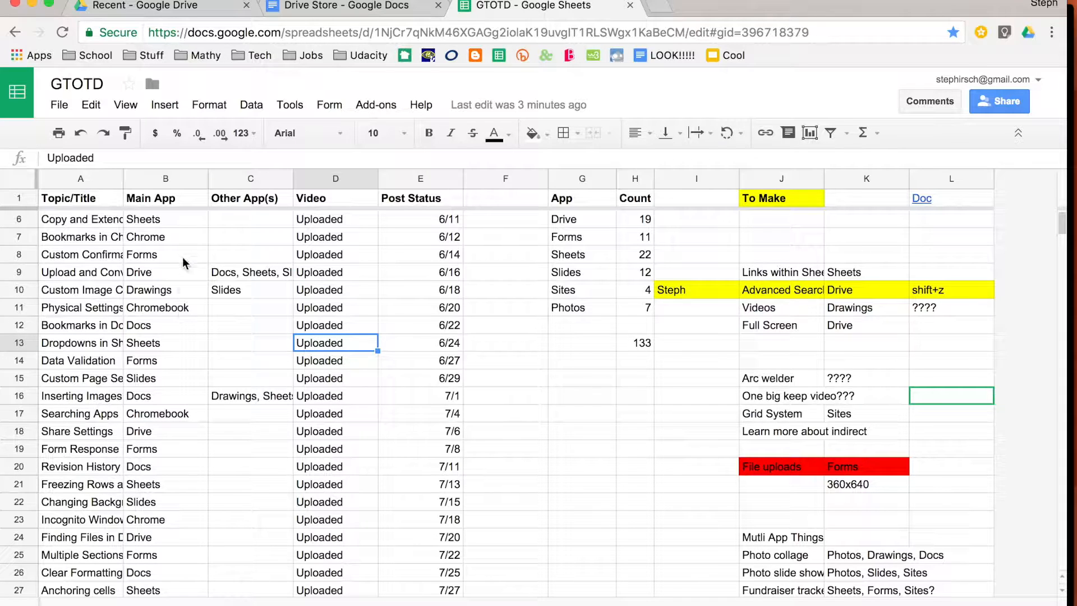
- Insert a link on the Chrome cell B7 that points to the Groups sheet of this spreadsheet
{"action": "left_click", "coordinate": [179, 240]}
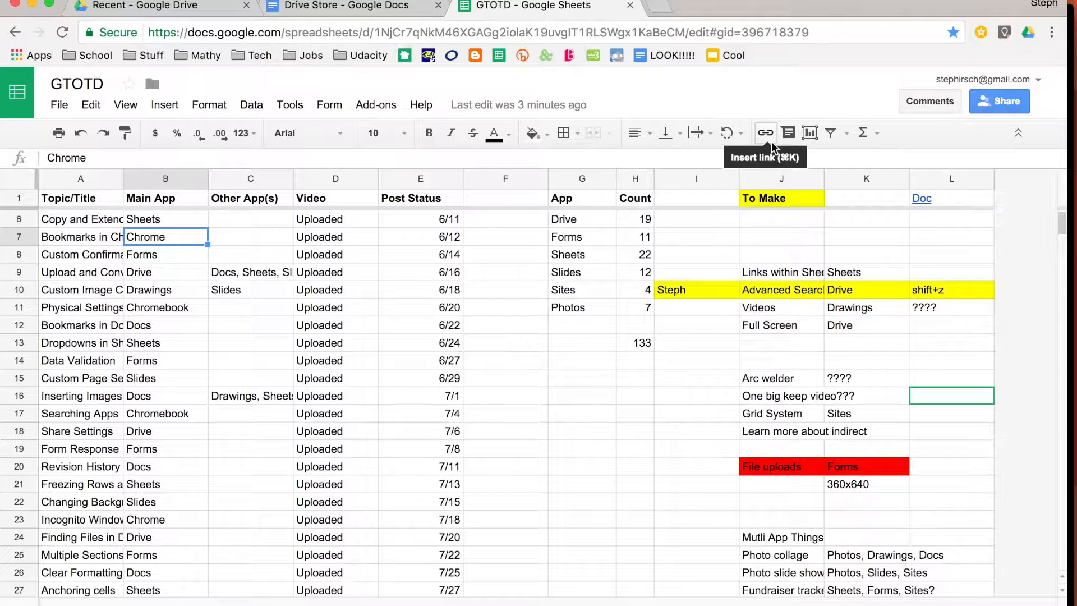
{"action": "right_click", "coordinate": [169, 239]}
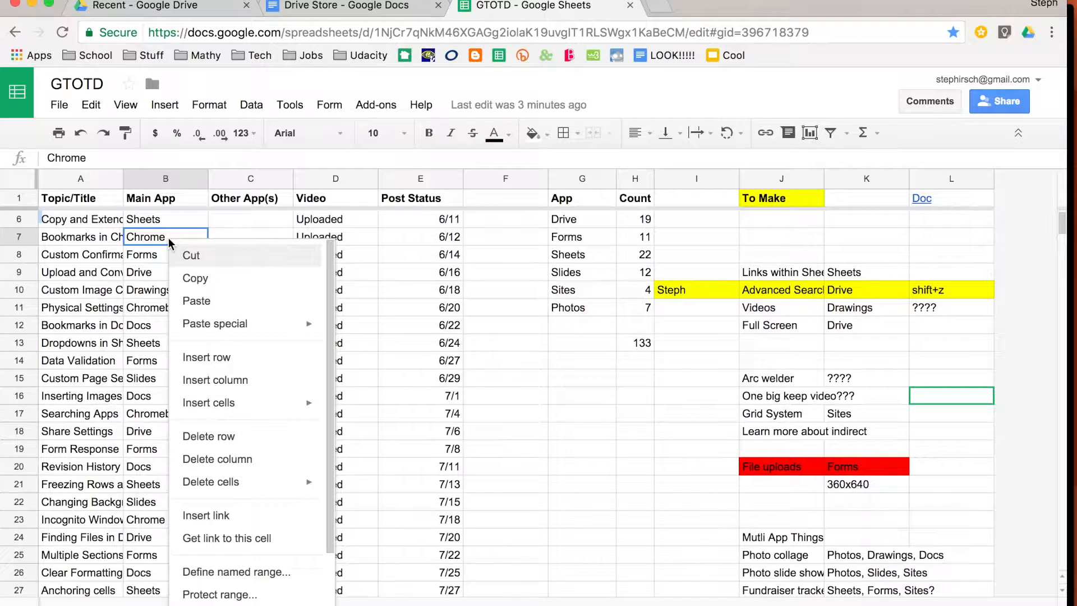
{"action": "left_click", "coordinate": [254, 517]}
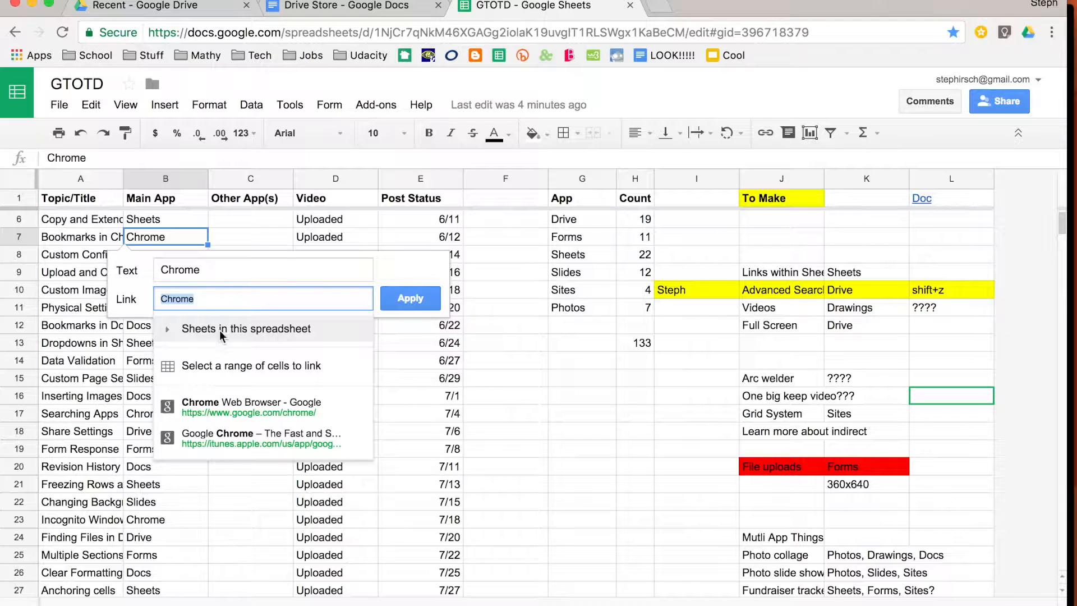
{"action": "left_click", "coordinate": [166, 329]}
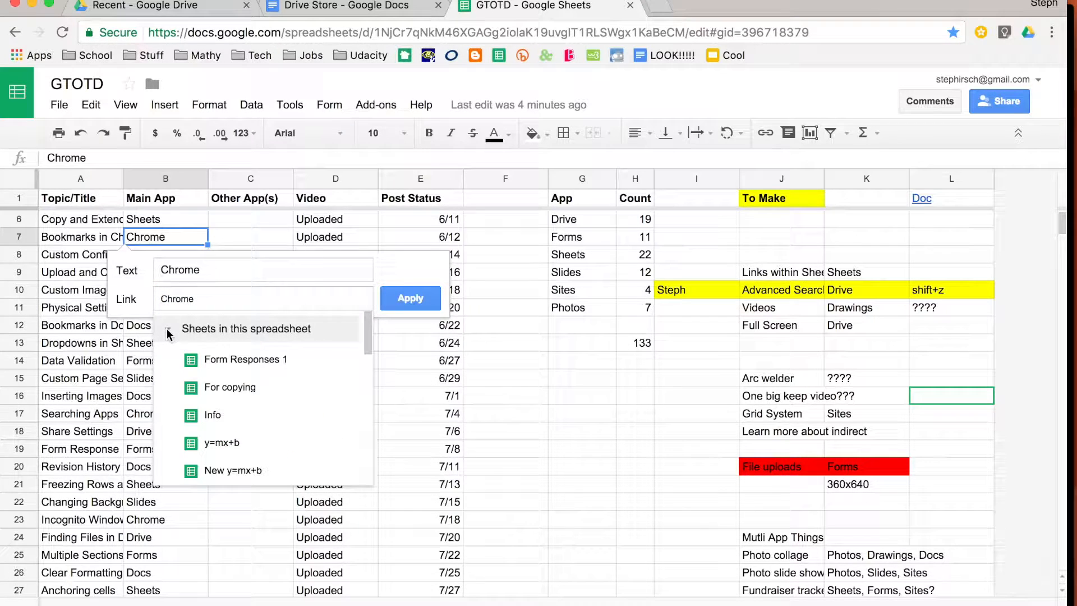
{"action": "scroll", "coordinate": [237, 367], "scroll_direction": "down", "scroll_amount": 2}
{"action": "scroll", "coordinate": [238, 370], "scroll_direction": "down", "scroll_amount": 5}
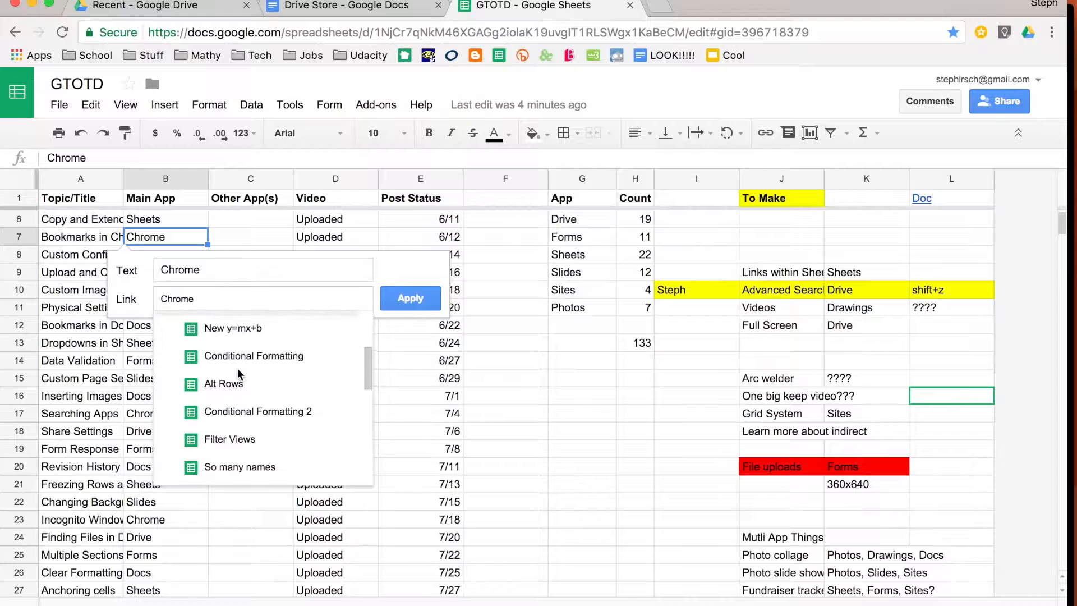
{"action": "scroll", "coordinate": [237, 371], "scroll_direction": "down", "scroll_amount": 3}
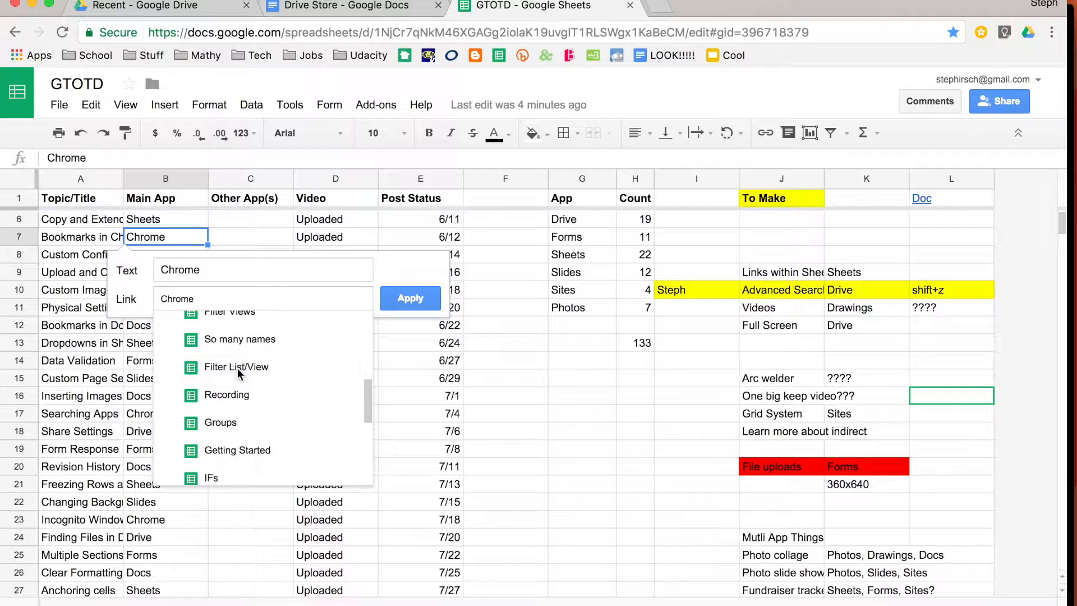
{"action": "scroll", "coordinate": [237, 374], "scroll_direction": "down", "scroll_amount": 1}
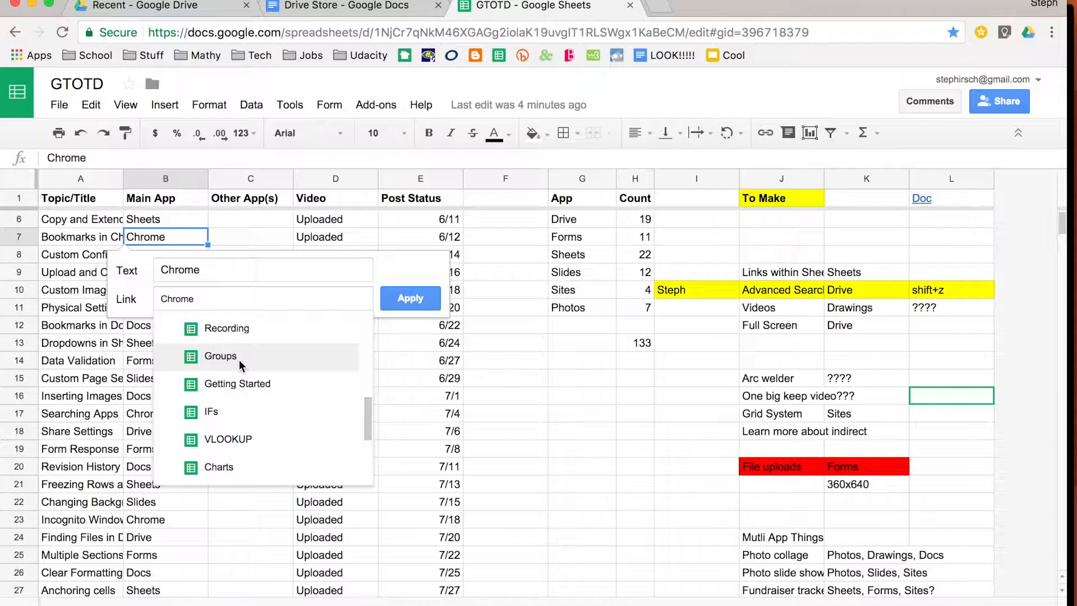
{"action": "left_click", "coordinate": [240, 359]}
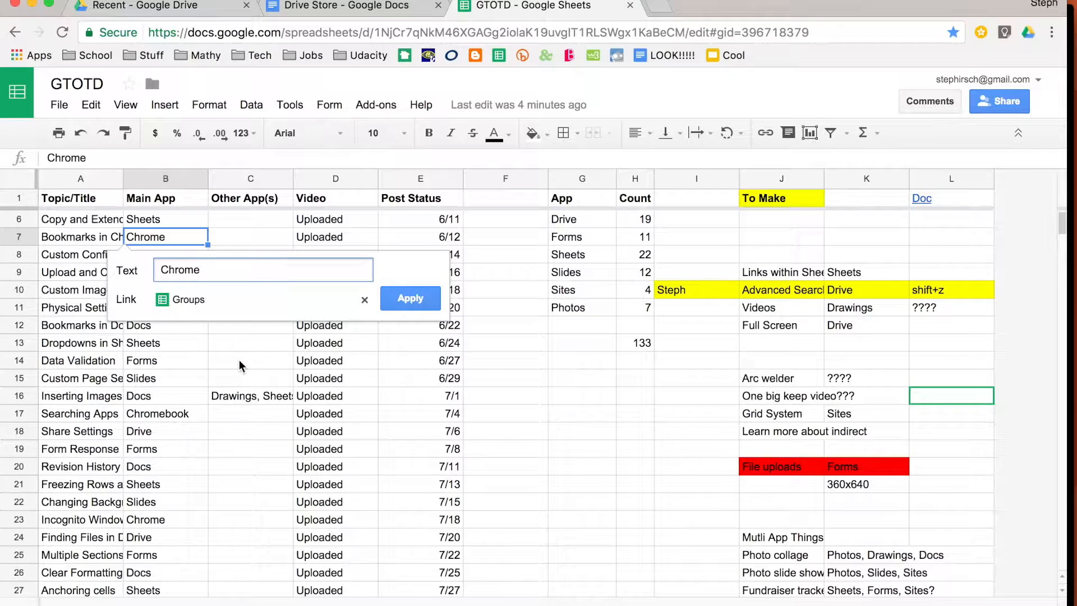
{"action": "left_click", "coordinate": [432, 308]}
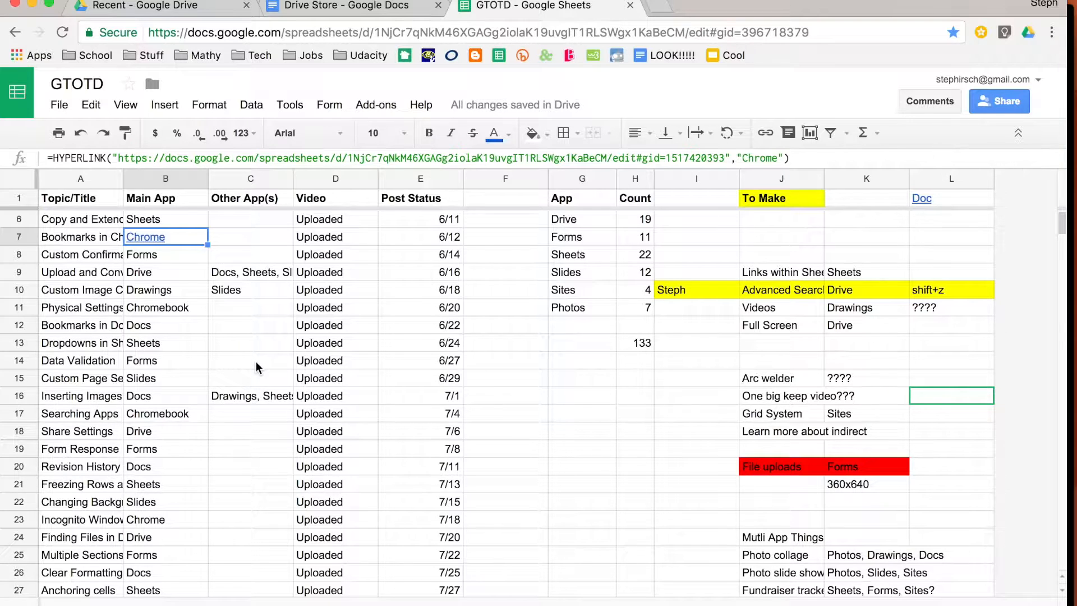
- Follow the link in cell B7 to its target sheet, and return to the sheet containing the linked cell
{"action": "left_click", "coordinate": [226, 354]}
{"action": "left_click", "coordinate": [157, 242]}
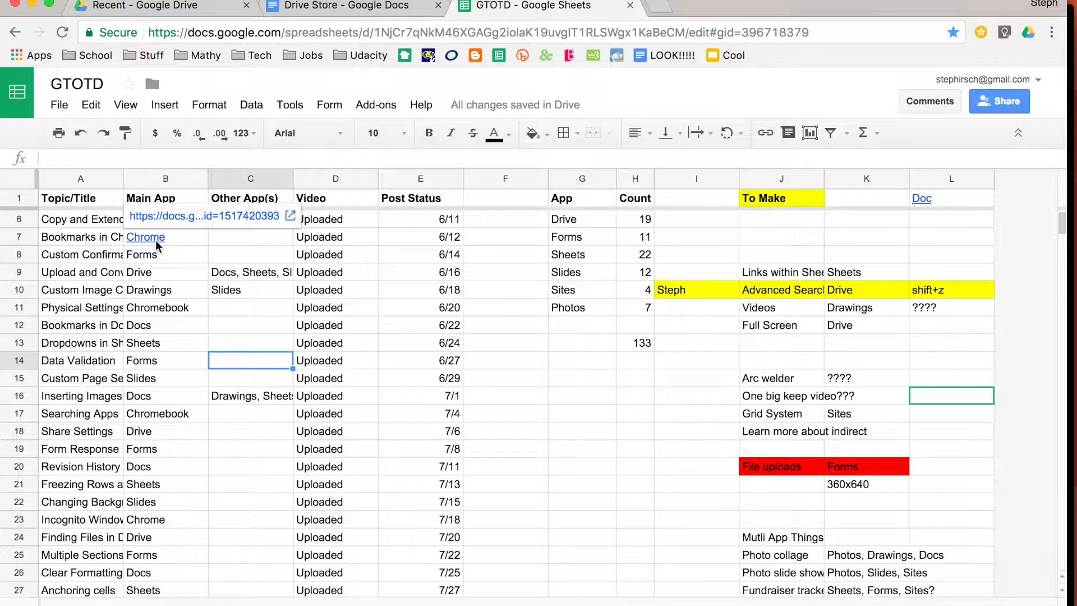
{"action": "left_click", "coordinate": [177, 217]}
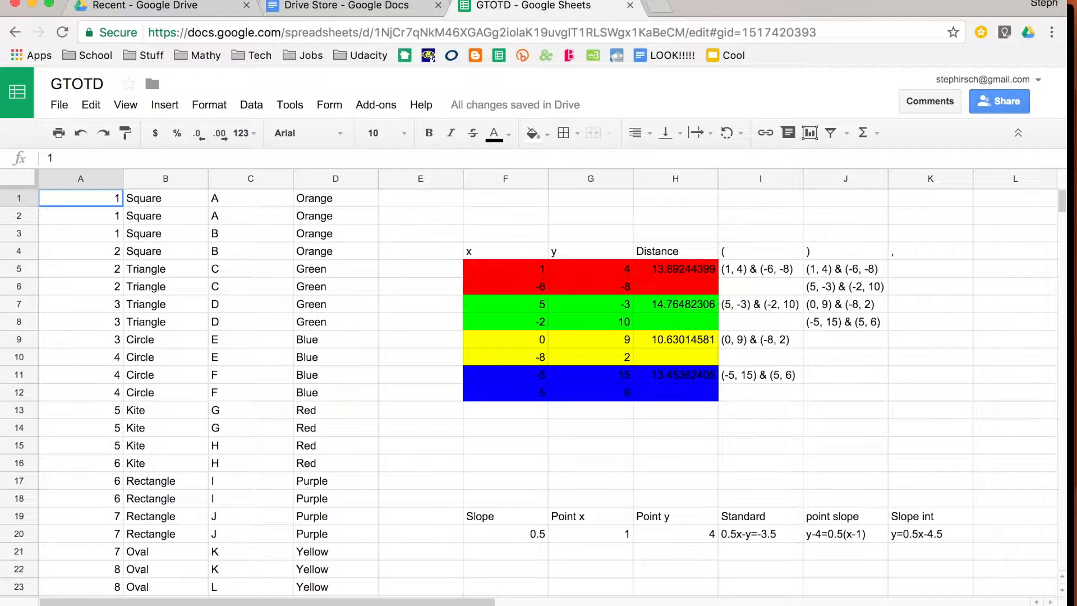
{"action": "left_click", "coordinate": [112, 604]}
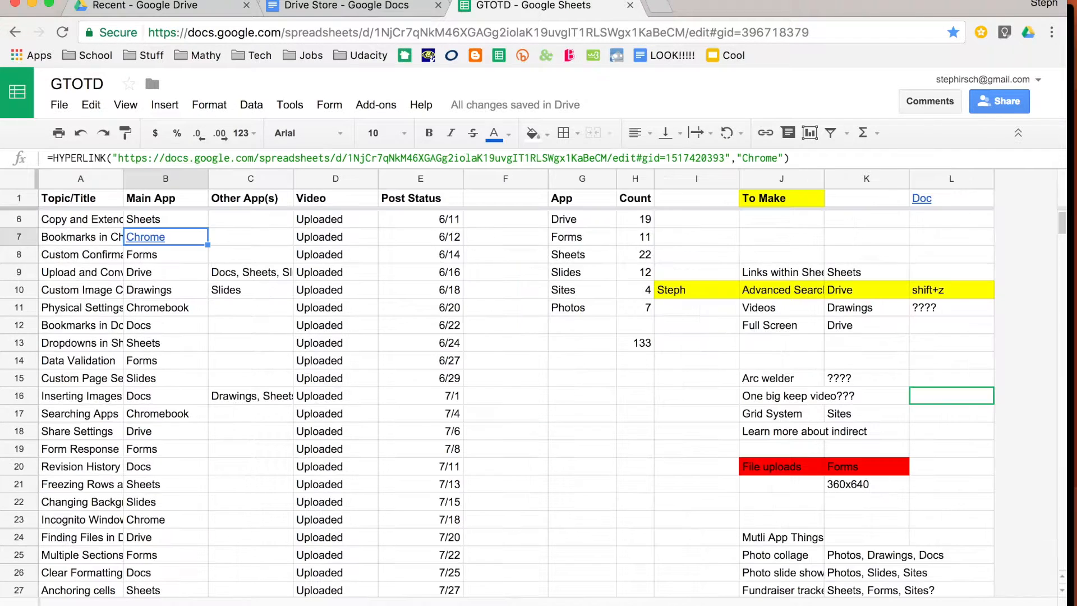
- Edit the link in cell B7, replacing its target with the cell range A35:D36 on the Groups sheet
{"action": "right_click", "coordinate": [160, 241]}
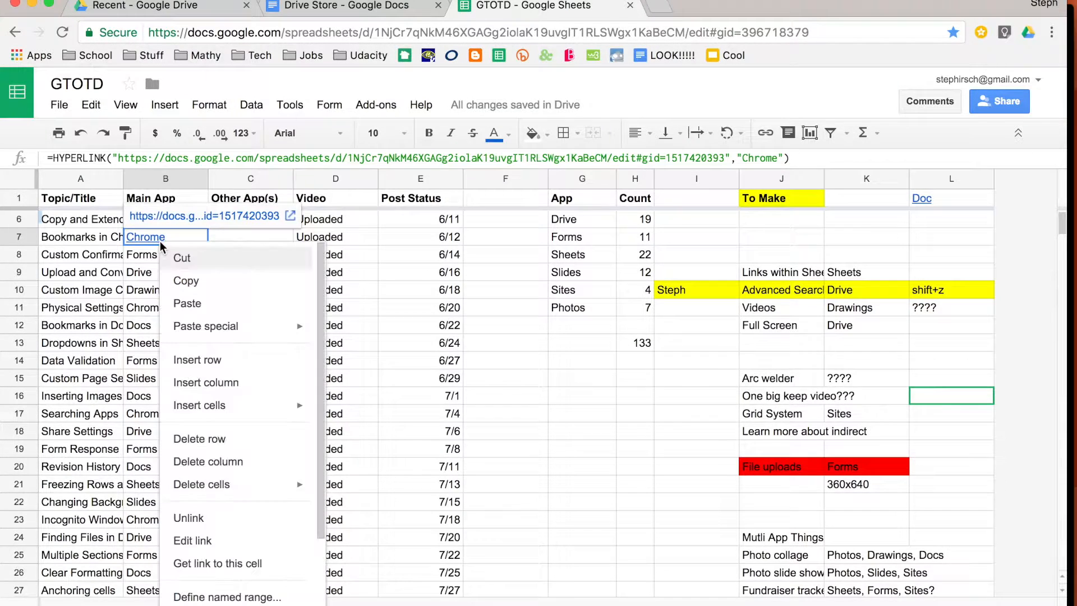
{"action": "left_click", "coordinate": [193, 540]}
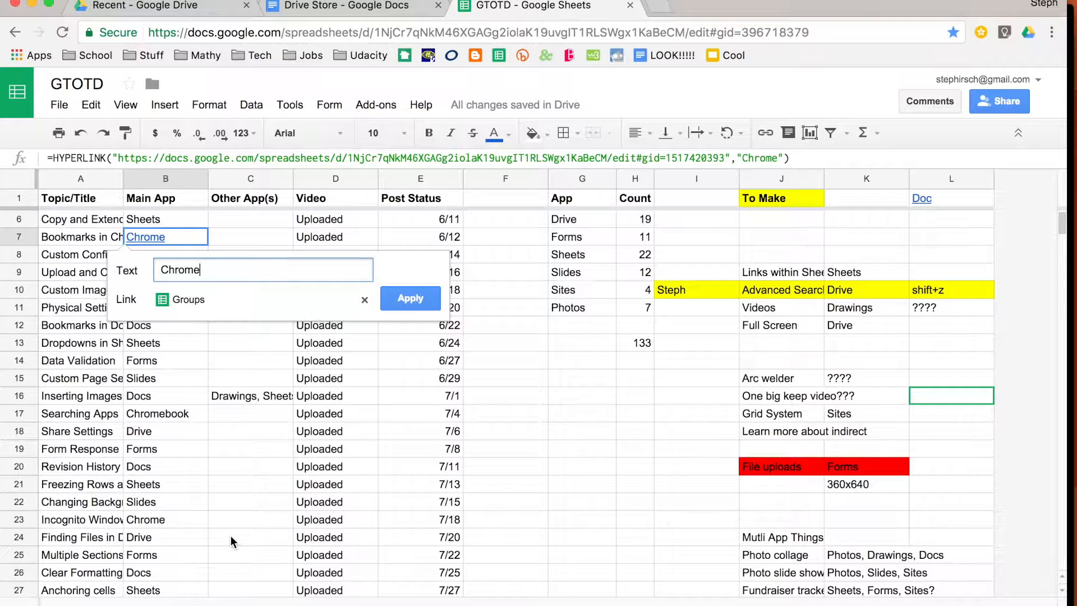
{"action": "left_click", "coordinate": [365, 299]}
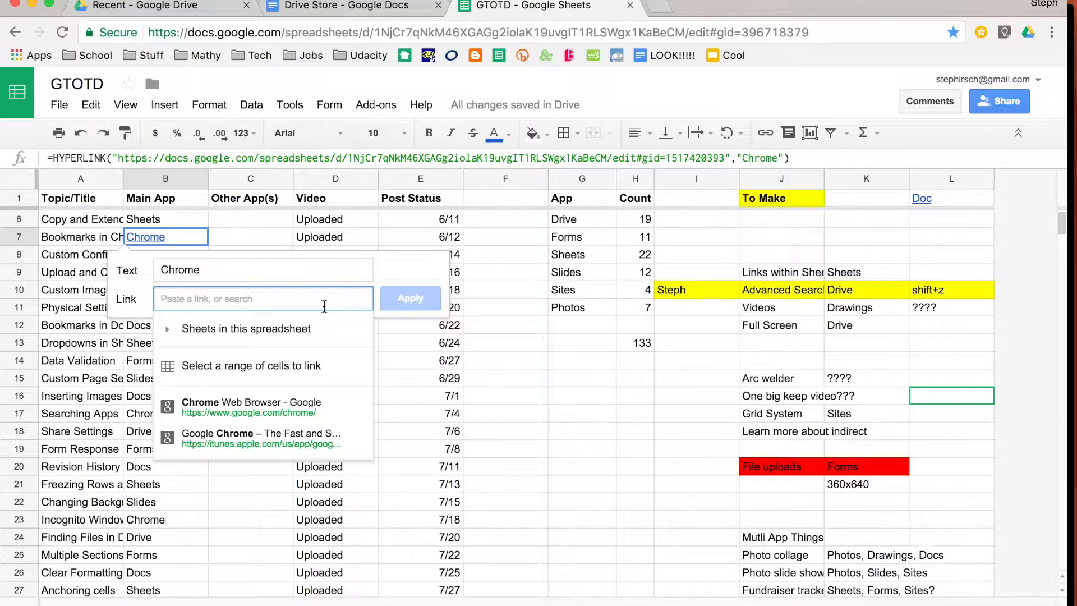
{"action": "left_click", "coordinate": [295, 366]}
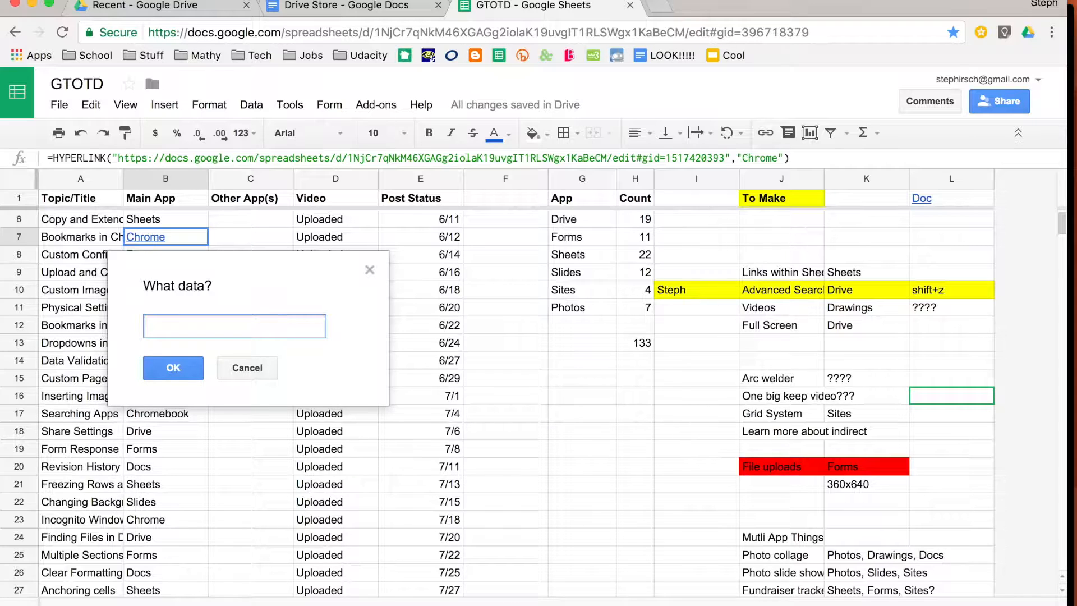
{"action": "left_click", "coordinate": [478, 605]}
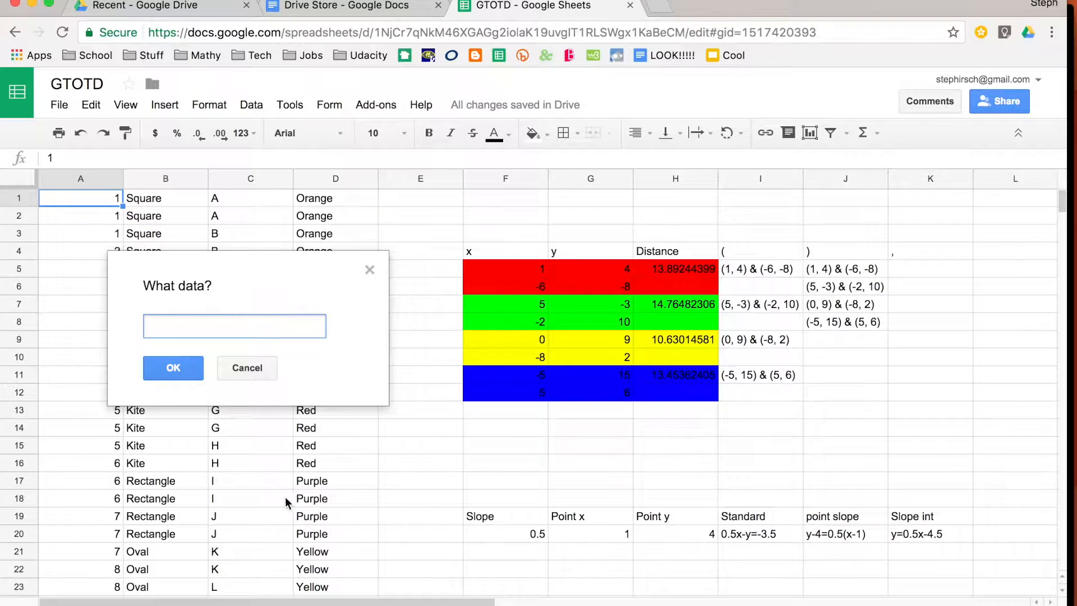
{"action": "scroll", "coordinate": [276, 497], "scroll_direction": "down", "scroll_amount": 5}
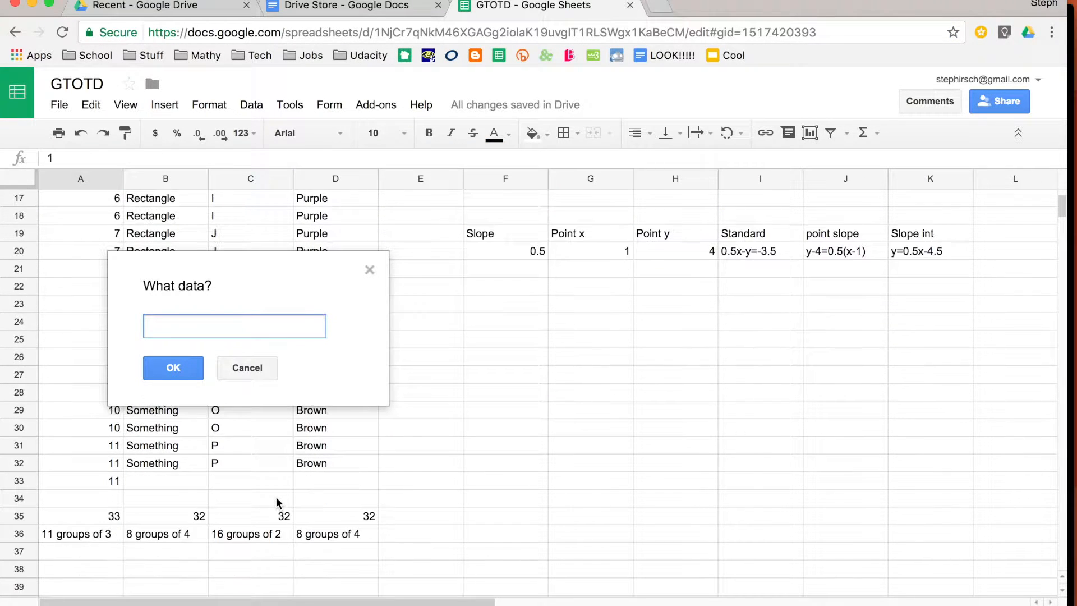
{"action": "left_click_drag", "start_coordinate": [110, 518], "coordinate": [347, 536]}
{"action": "left_click", "coordinate": [191, 374]}
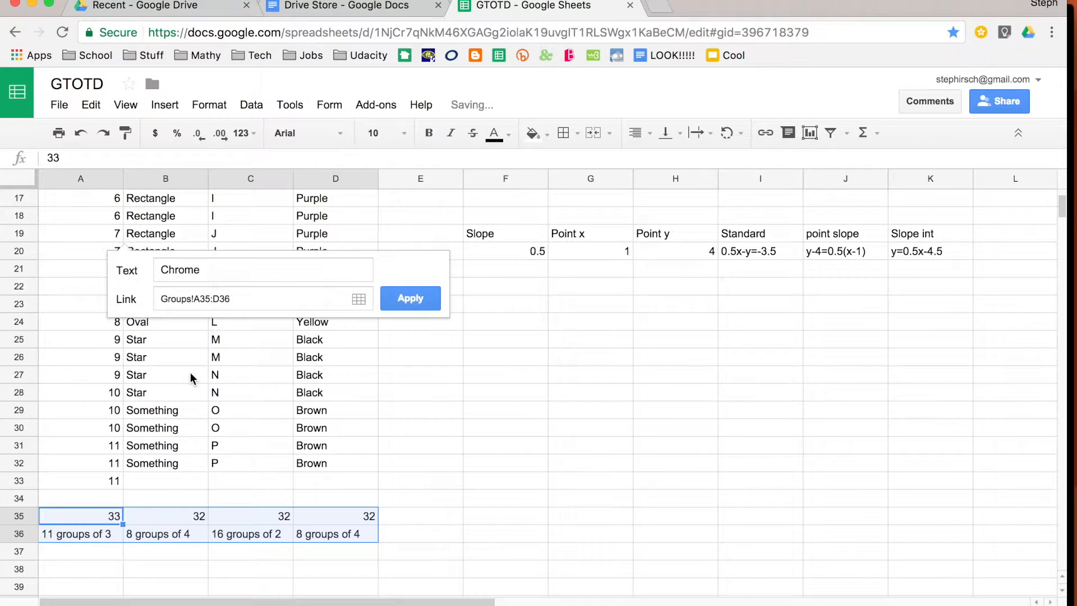
{"action": "left_click", "coordinate": [434, 309]}
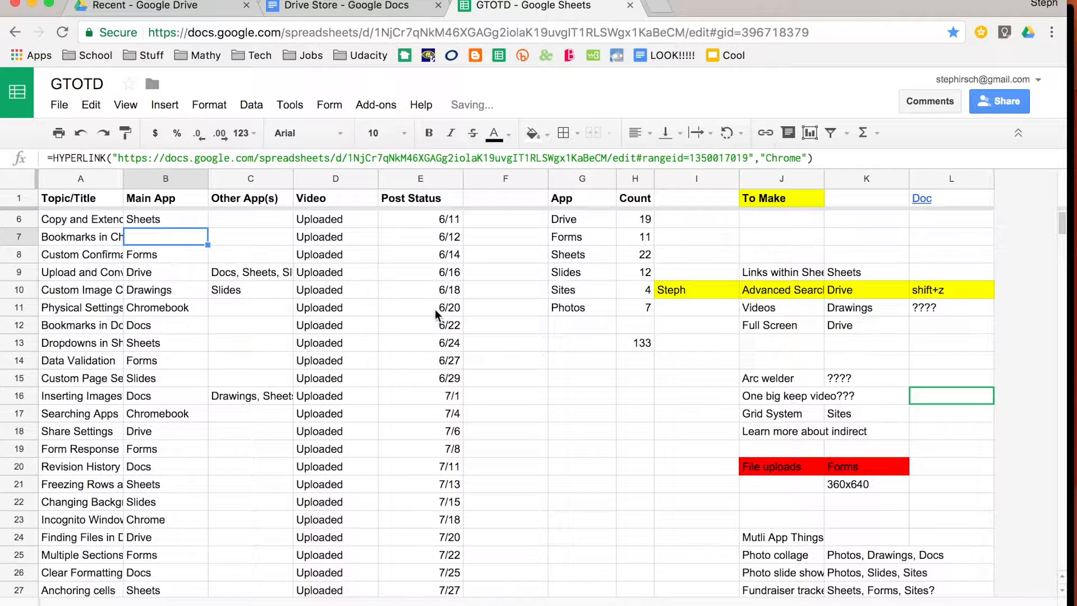
- Follow the link in cell B7 to check its target range, and clear the range selection there
{"action": "left_click", "coordinate": [388, 359]}
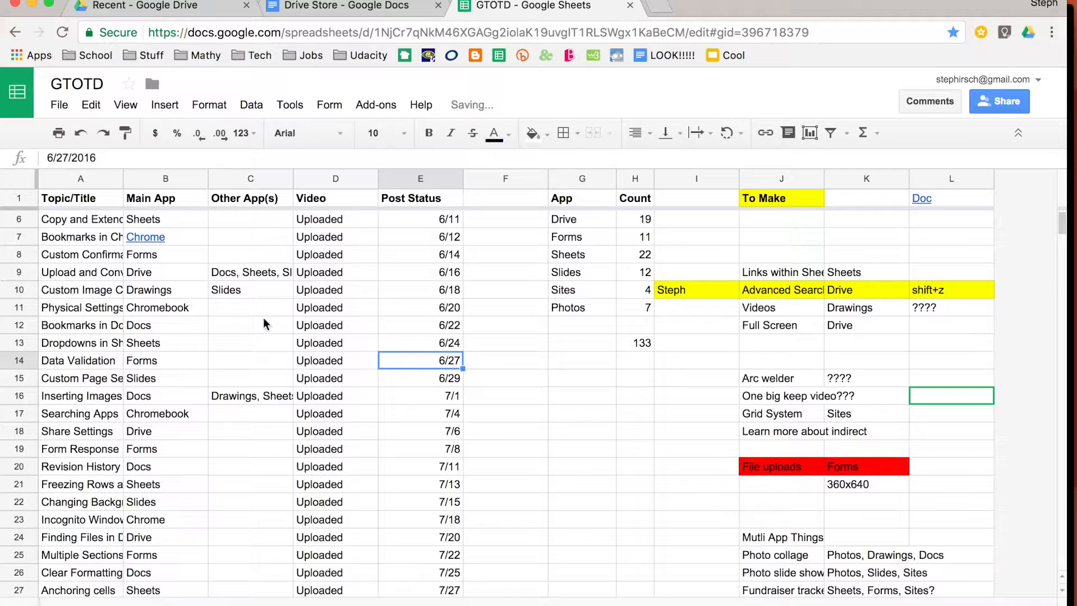
{"action": "left_click", "coordinate": [152, 240]}
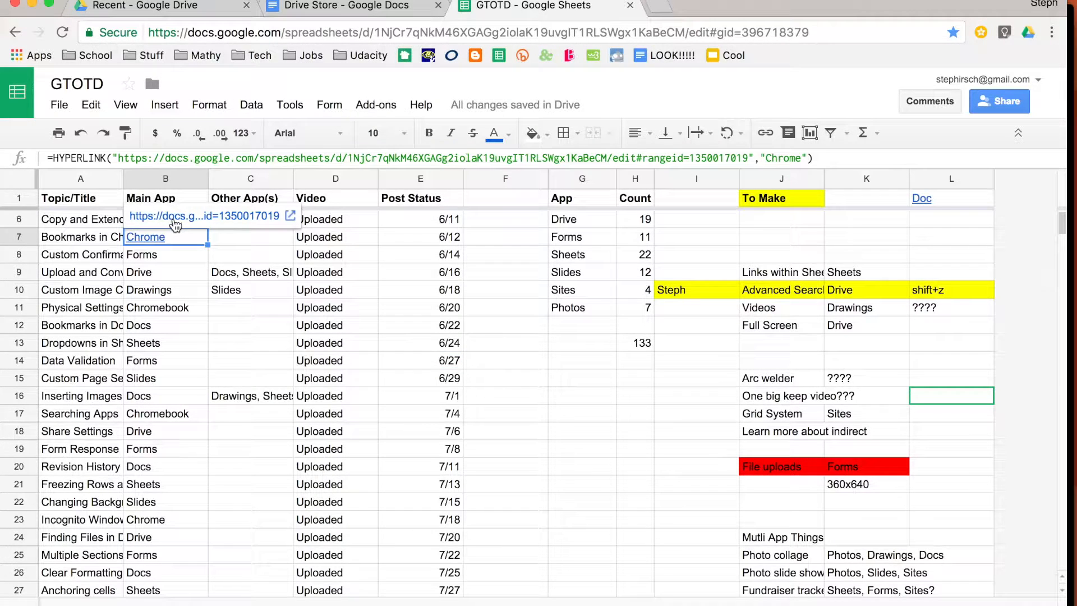
{"action": "left_click", "coordinate": [174, 221]}
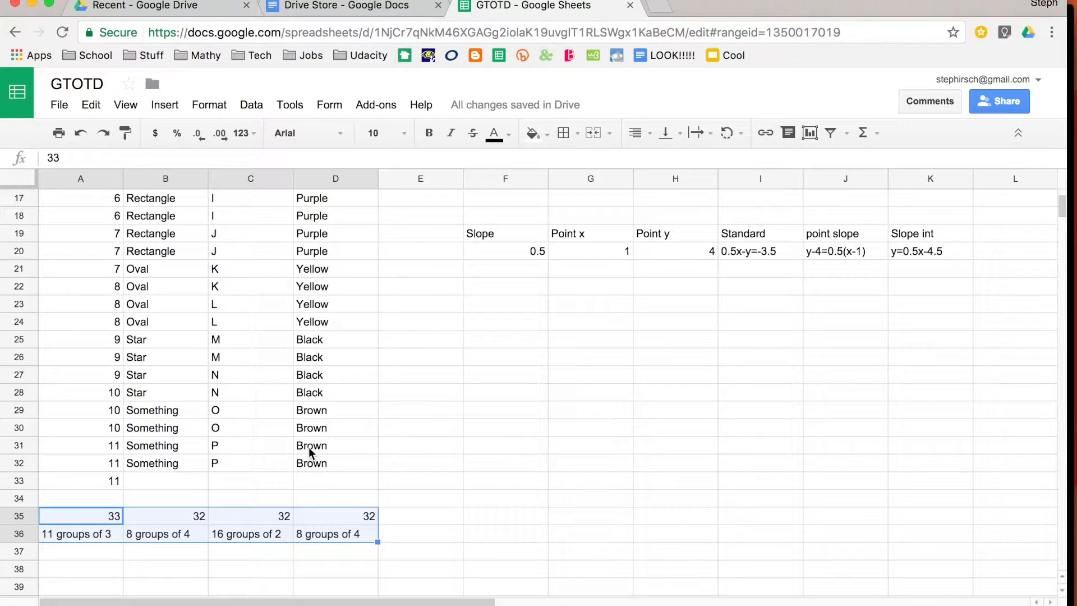
{"action": "left_click", "coordinate": [194, 446]}
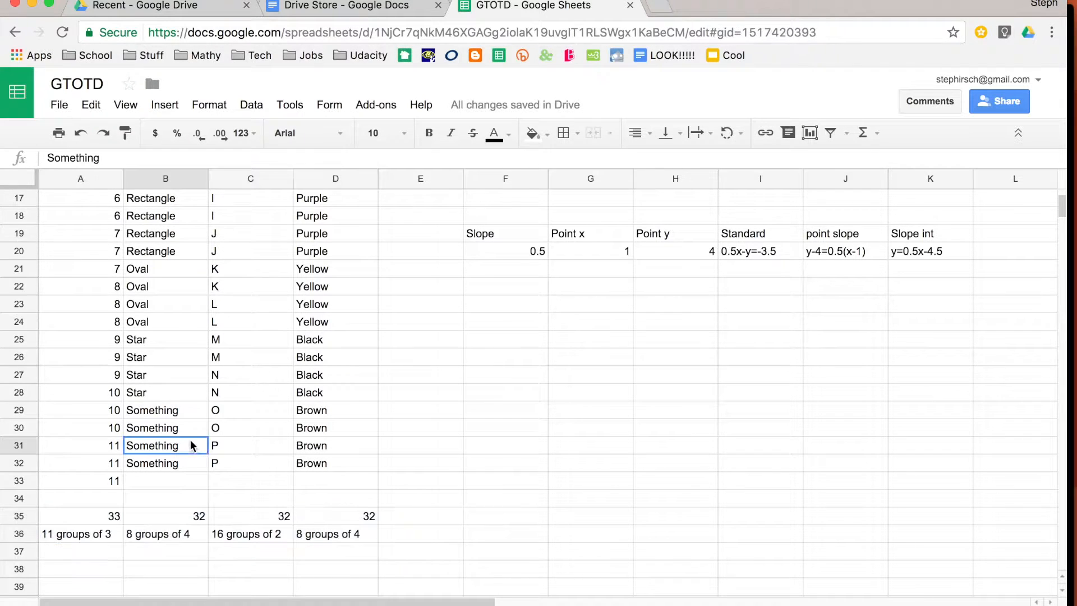
{"action": "left_click", "coordinate": [110, 451]}
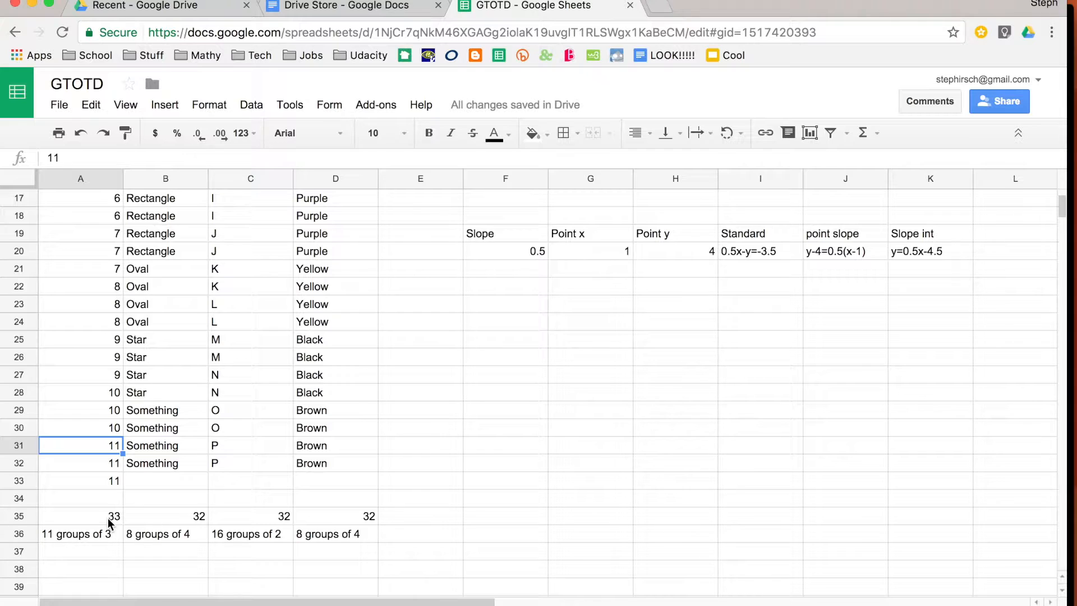
- Copy the link to the cell range A35:D36 on the Groups sheet
{"action": "left_click_drag", "start_coordinate": [108, 518], "coordinate": [359, 529]}
{"action": "right_click", "coordinate": [243, 531]}
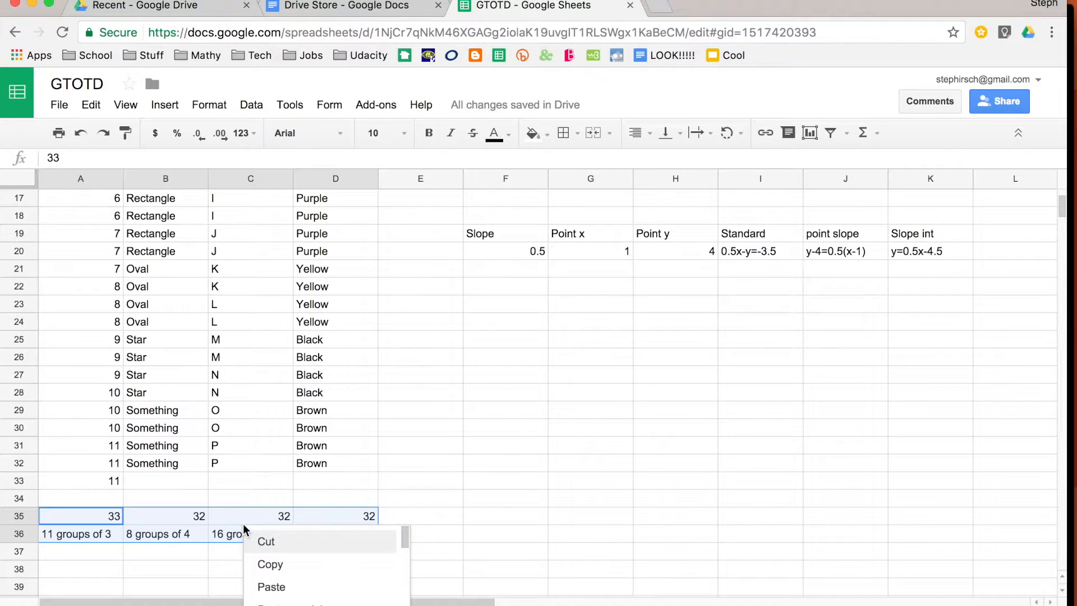
{"action": "scroll", "coordinate": [296, 578], "scroll_direction": "down", "scroll_amount": 5}
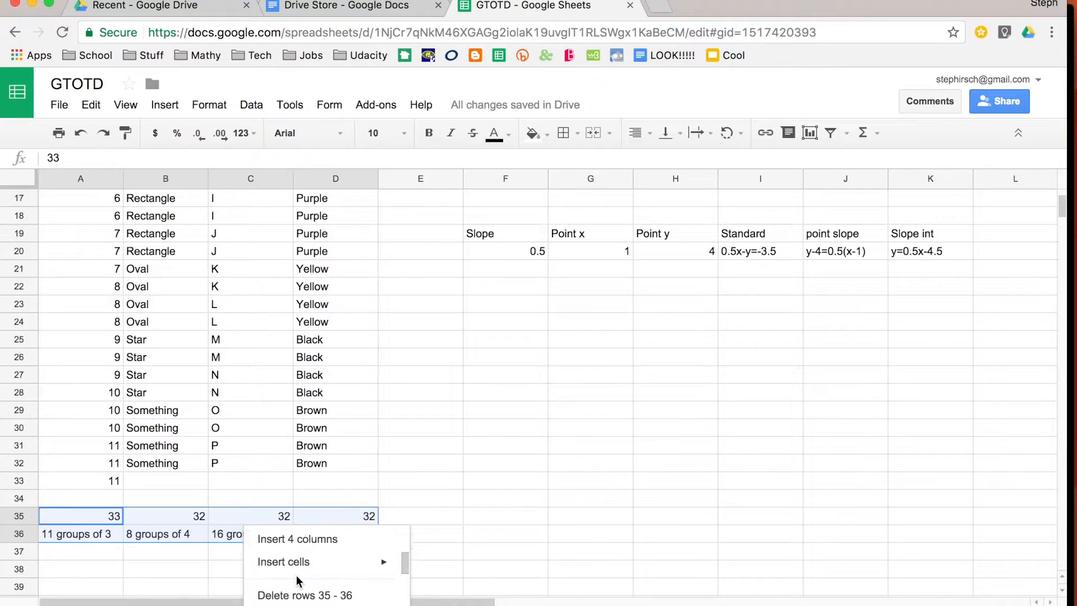
{"action": "scroll", "coordinate": [297, 578], "scroll_direction": "down", "scroll_amount": 4}
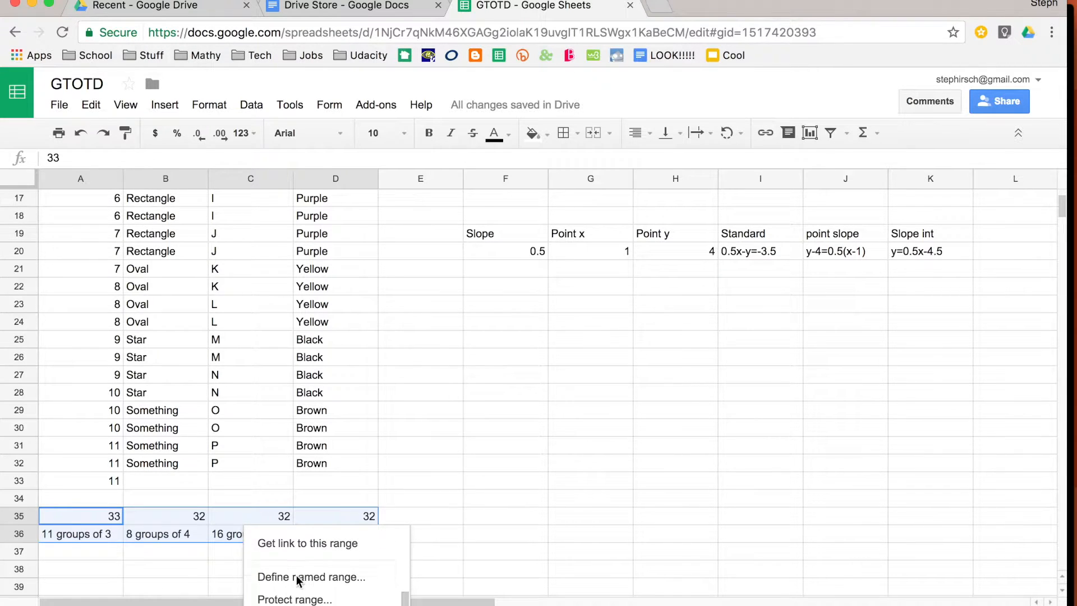
{"action": "left_click", "coordinate": [311, 545]}
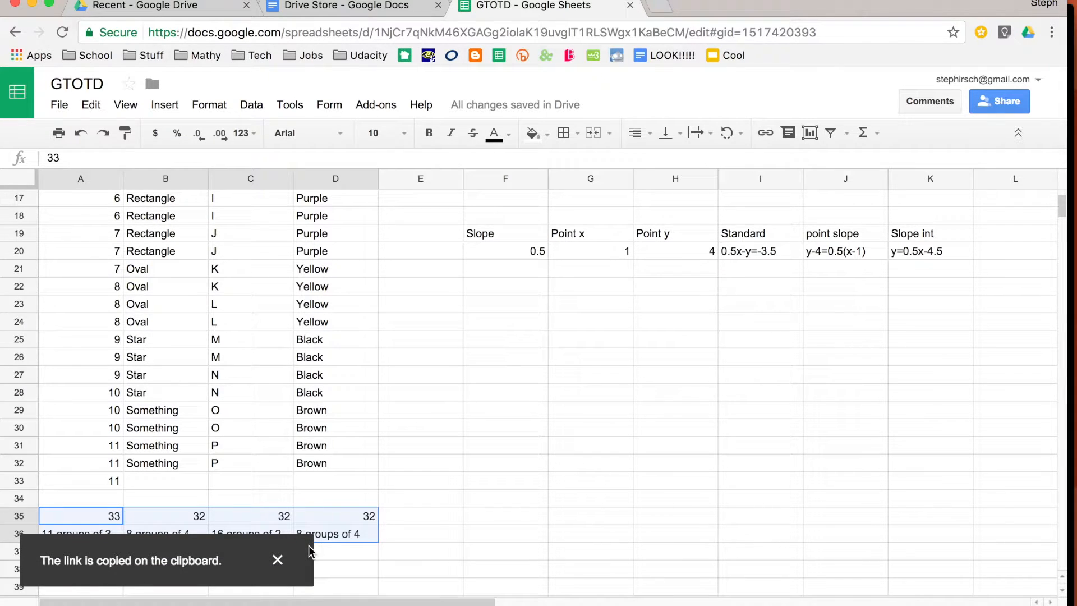
- Load the copied range link in a new browser tab
{"action": "left_click", "coordinate": [661, 6]}
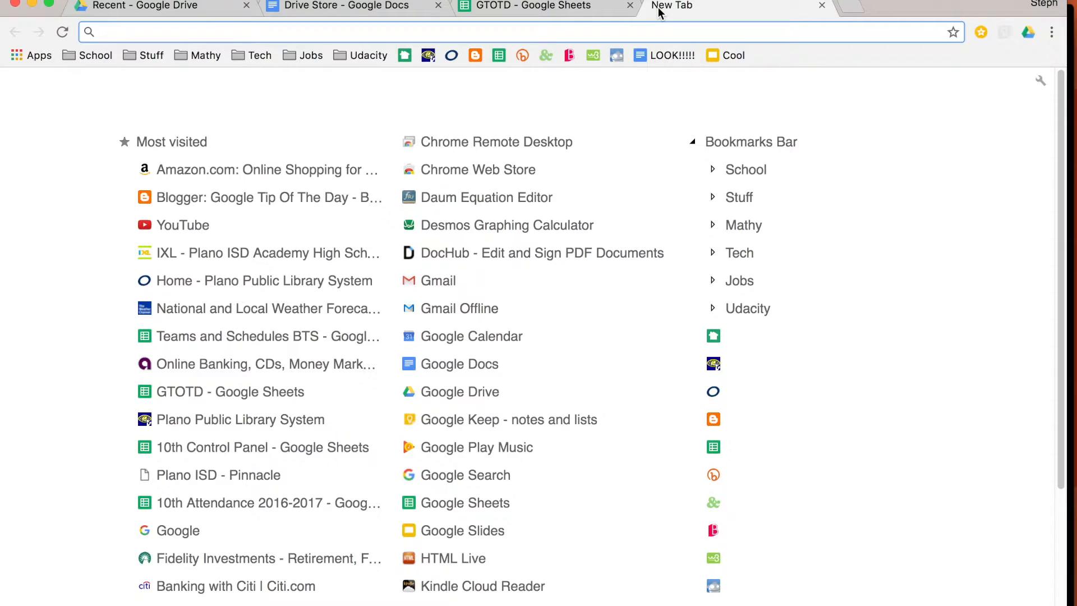
{"action": "key", "text": "super+v"}
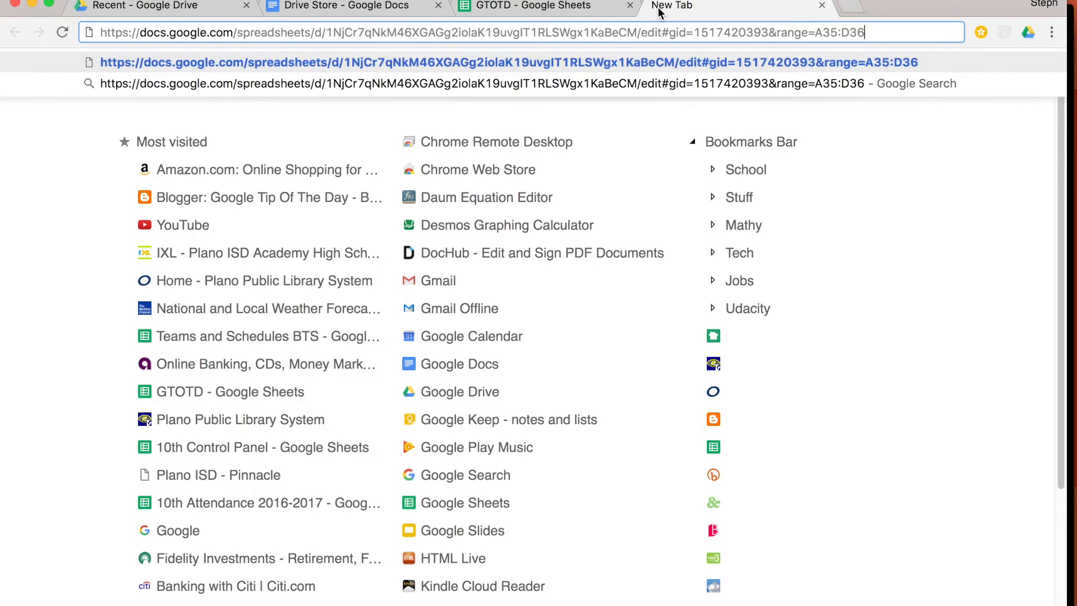
{"action": "key", "text": "Return"}
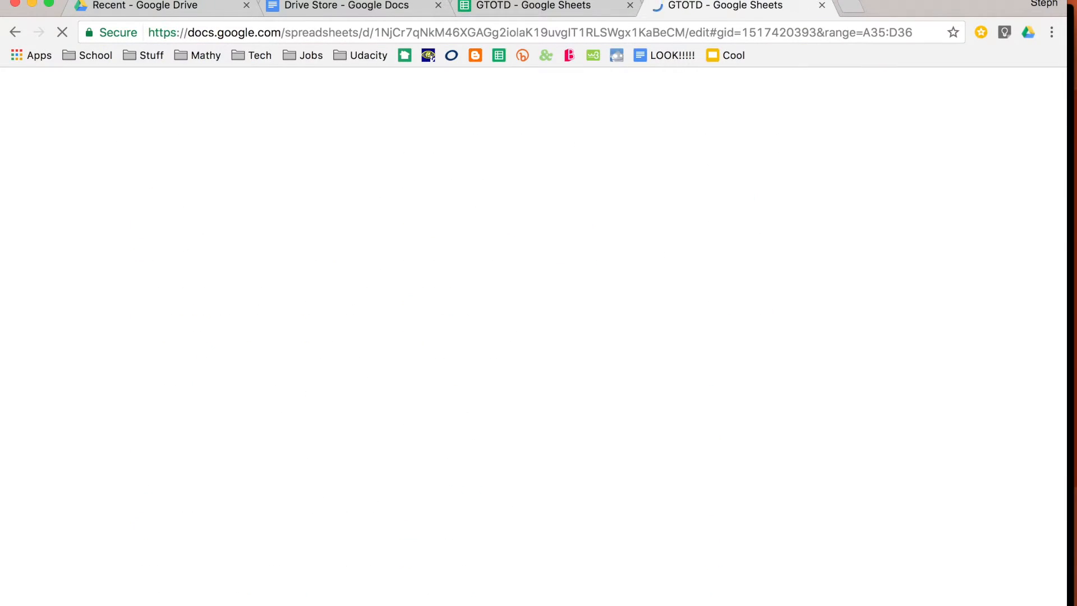